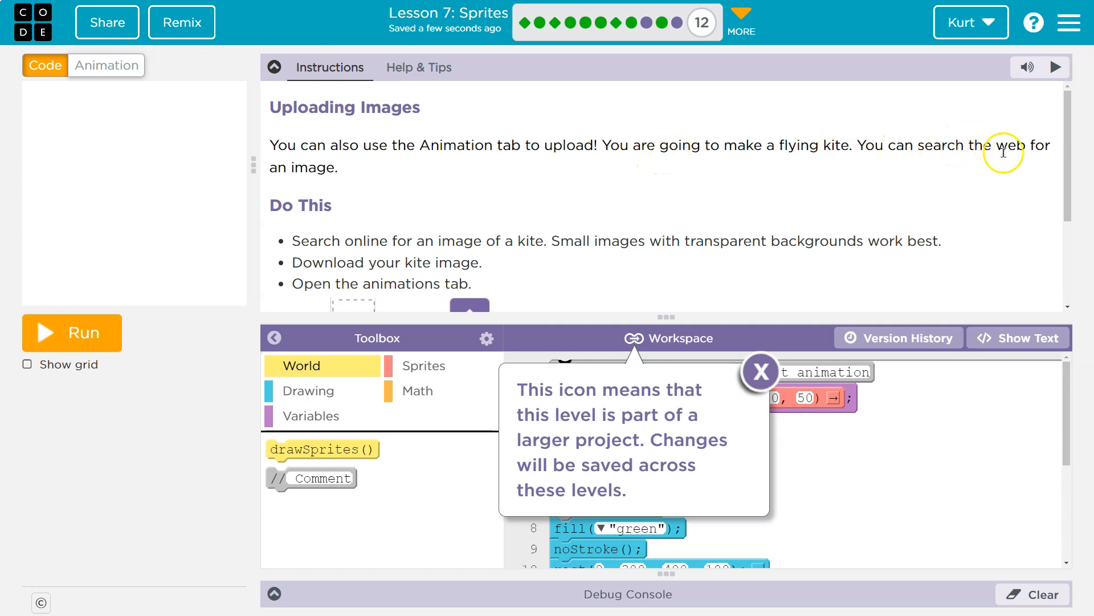
Step: Run the starter program to show the sky, grass, string and grey kite
click(72, 333)
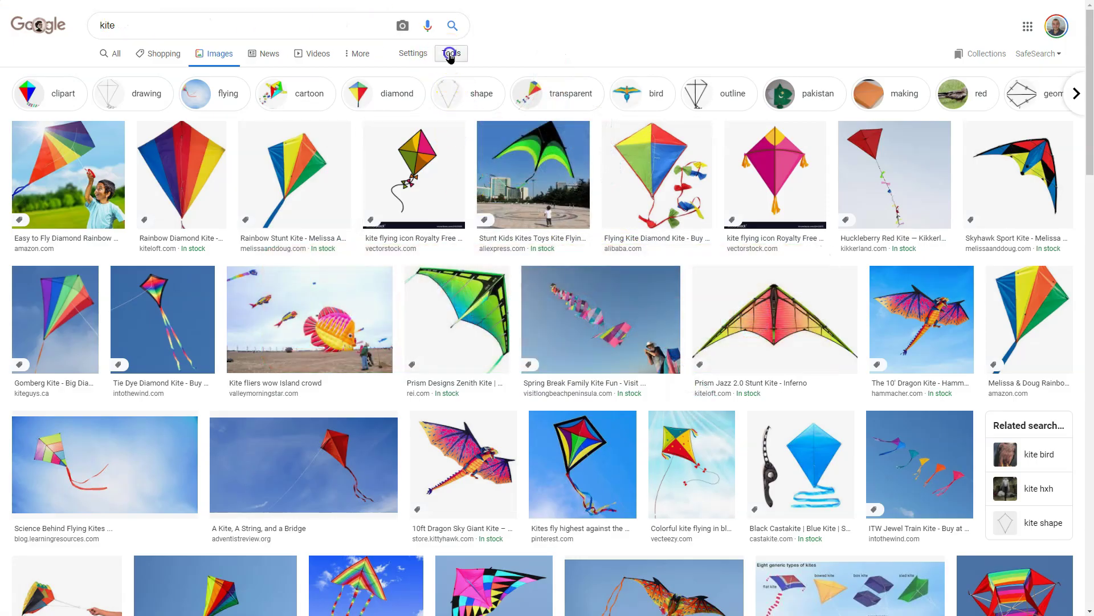
Step: Filter the kite image results to pictures with a transparent background
click(450, 53)
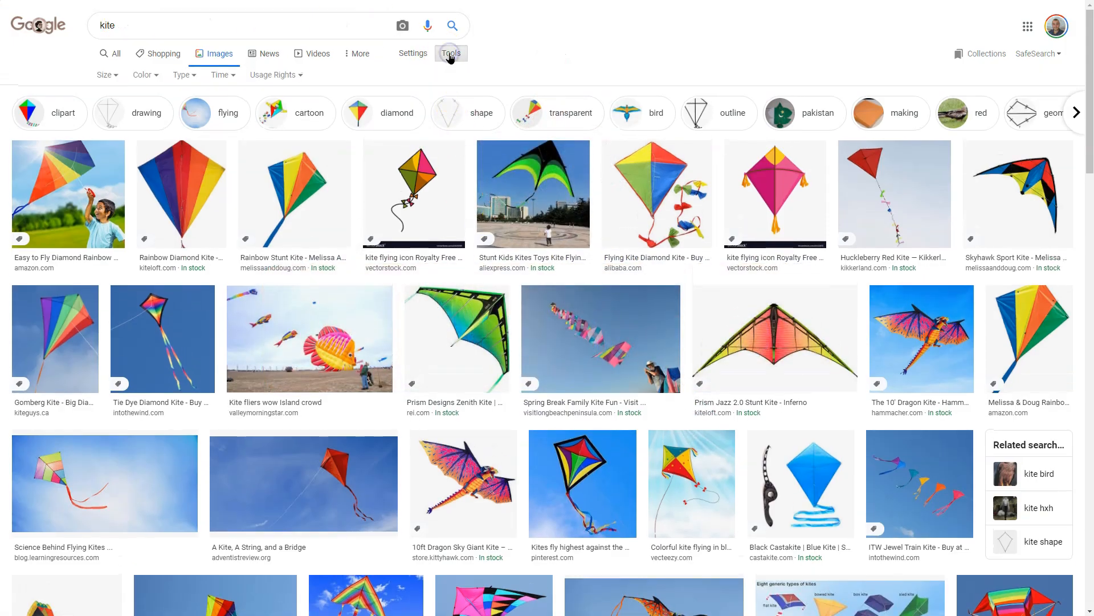
click(148, 76)
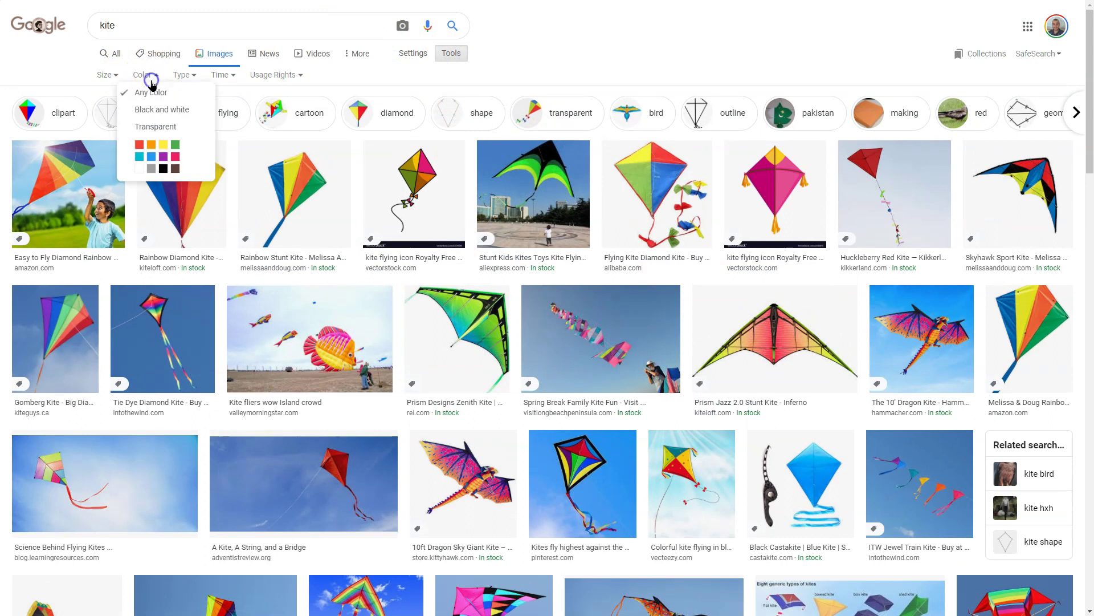
click(156, 127)
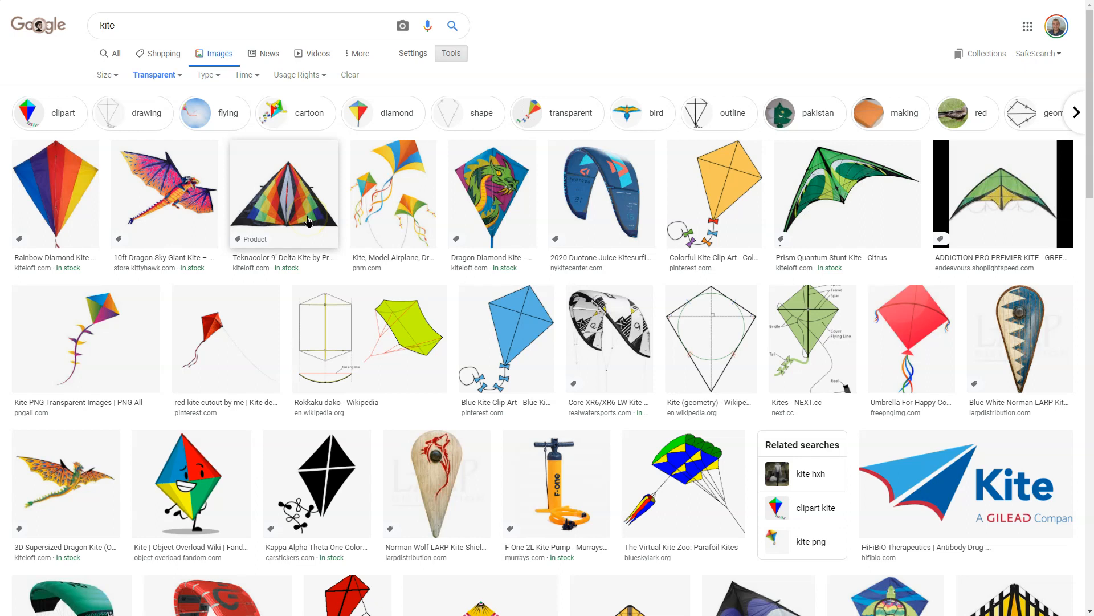
Step: Download the Teknacolor 9' Delta Kite image as kite.png
click(305, 220)
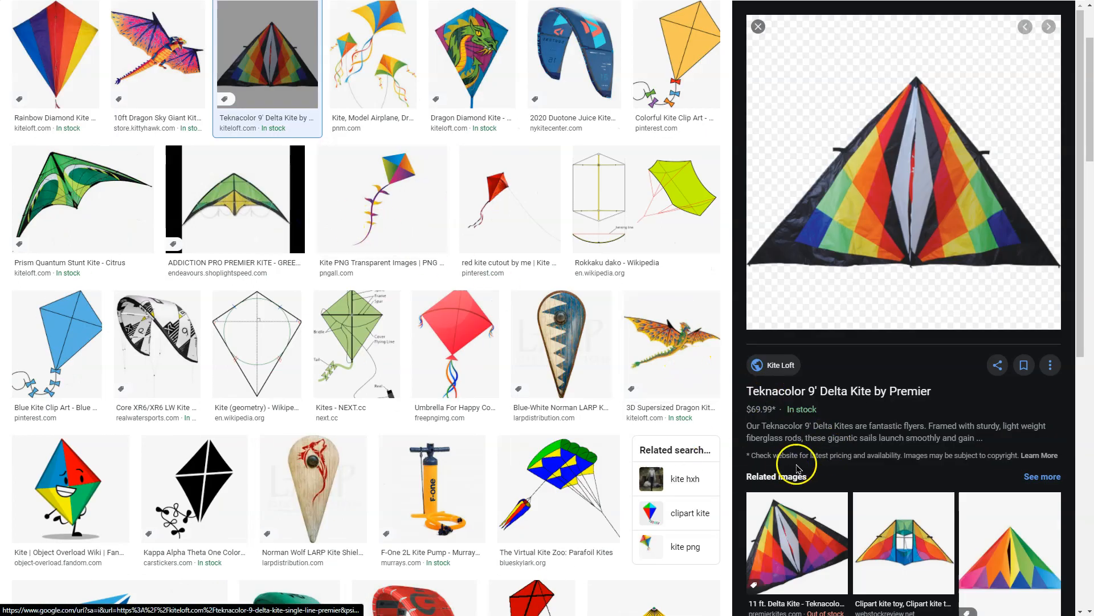
right_click(922, 187)
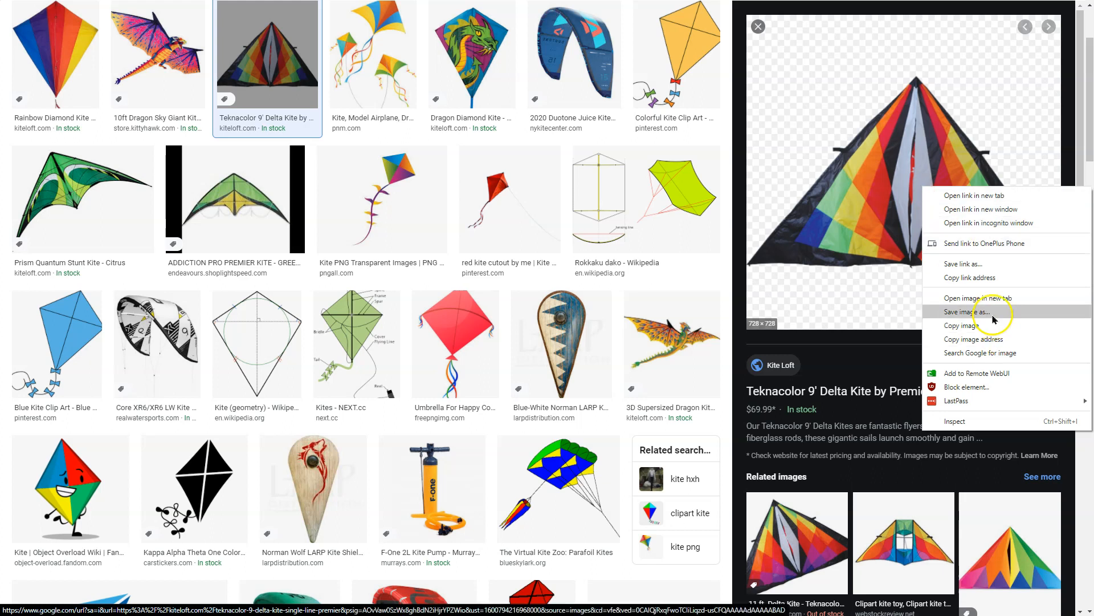
click(966, 312)
text(kite)
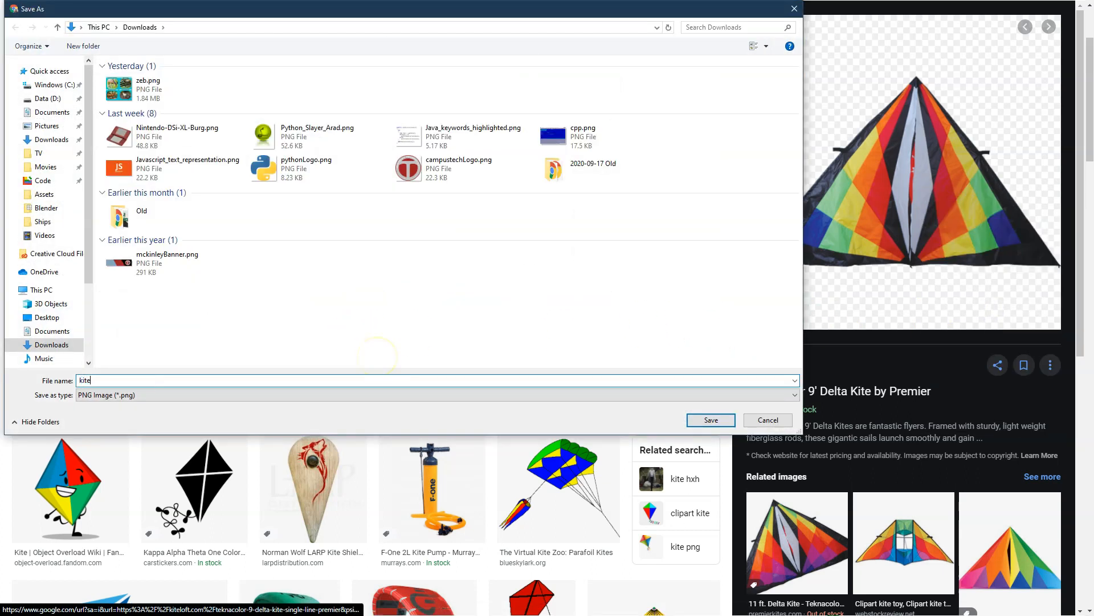
key(Return)
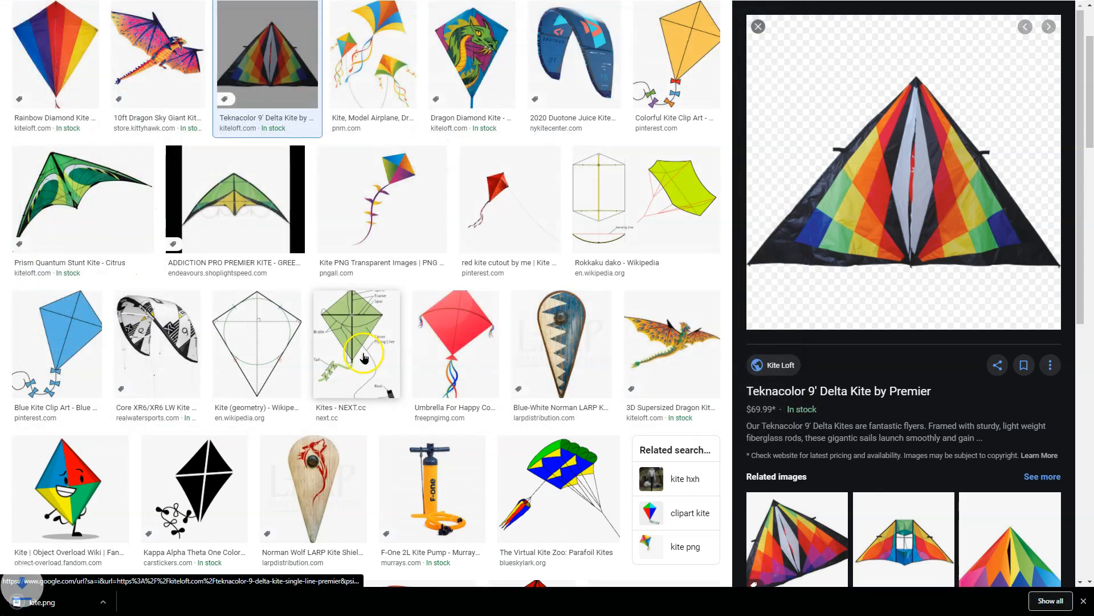
Step: Try uploading kite.png from Downloads as a new animation; dismiss the over-100 KB size error
key(ctrl+Tab)
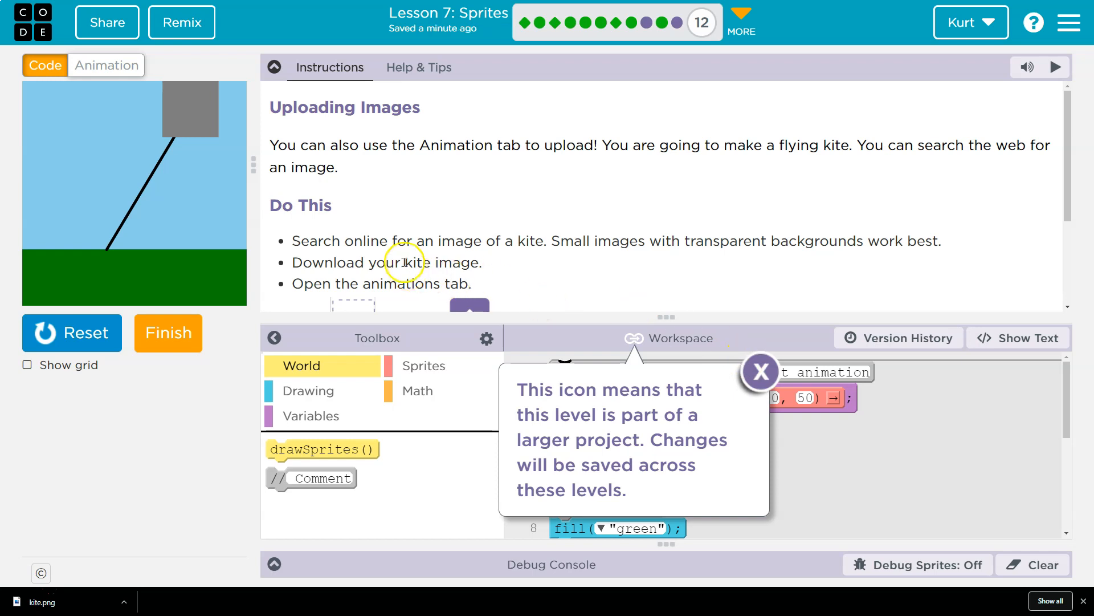
scroll(402, 248, down, 3)
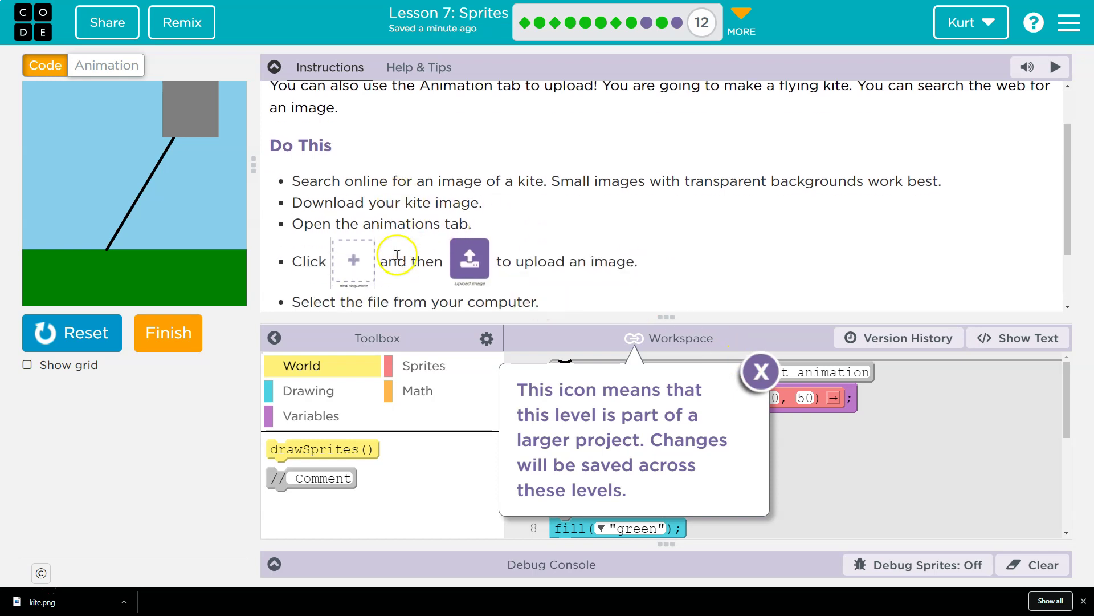
click(111, 68)
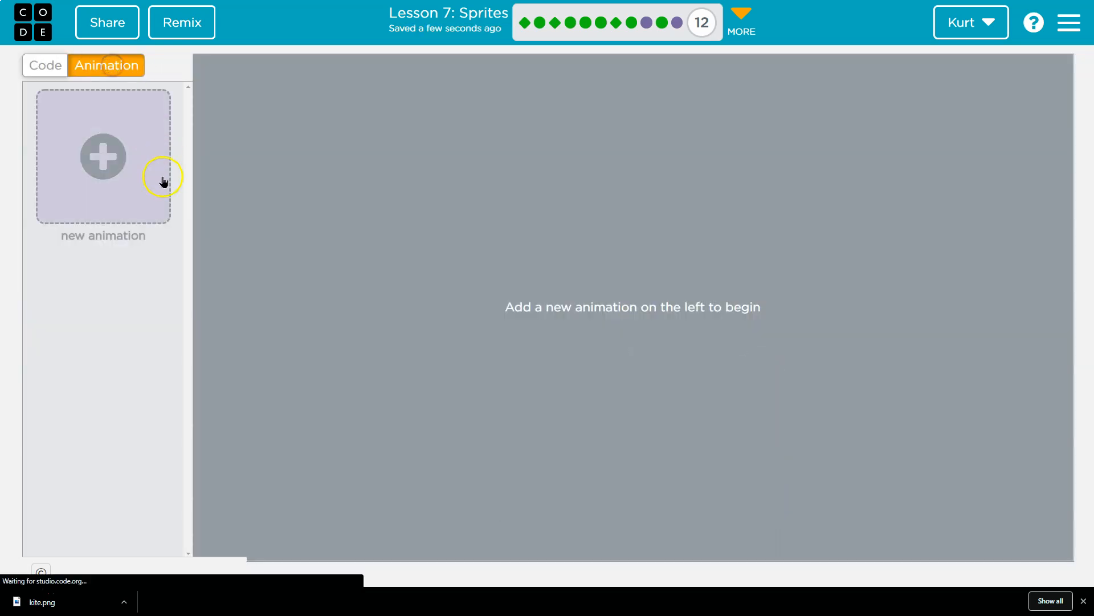
click(104, 162)
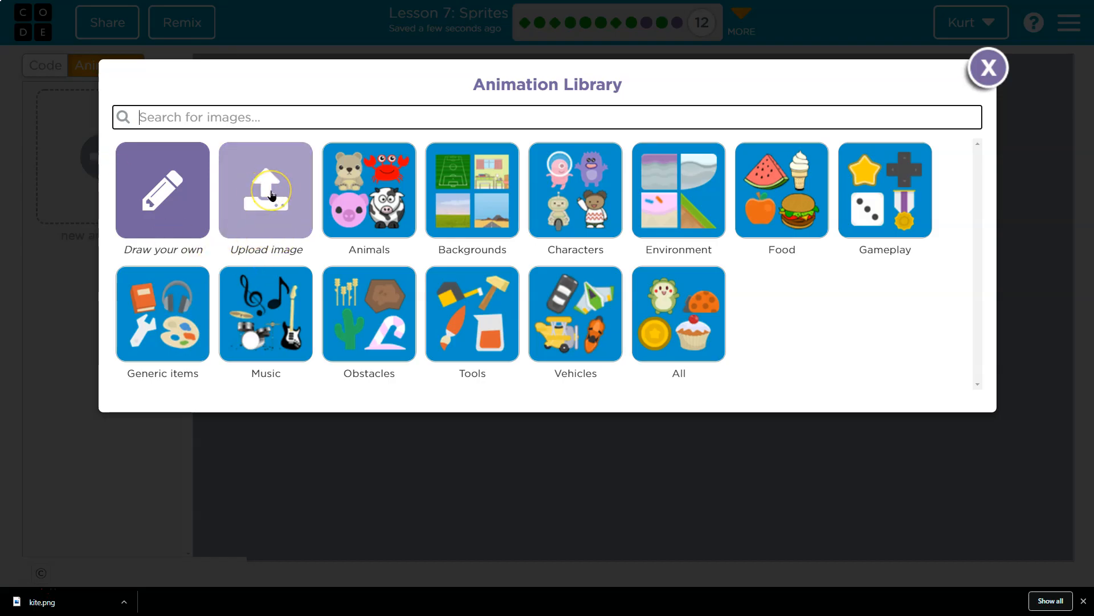
click(272, 196)
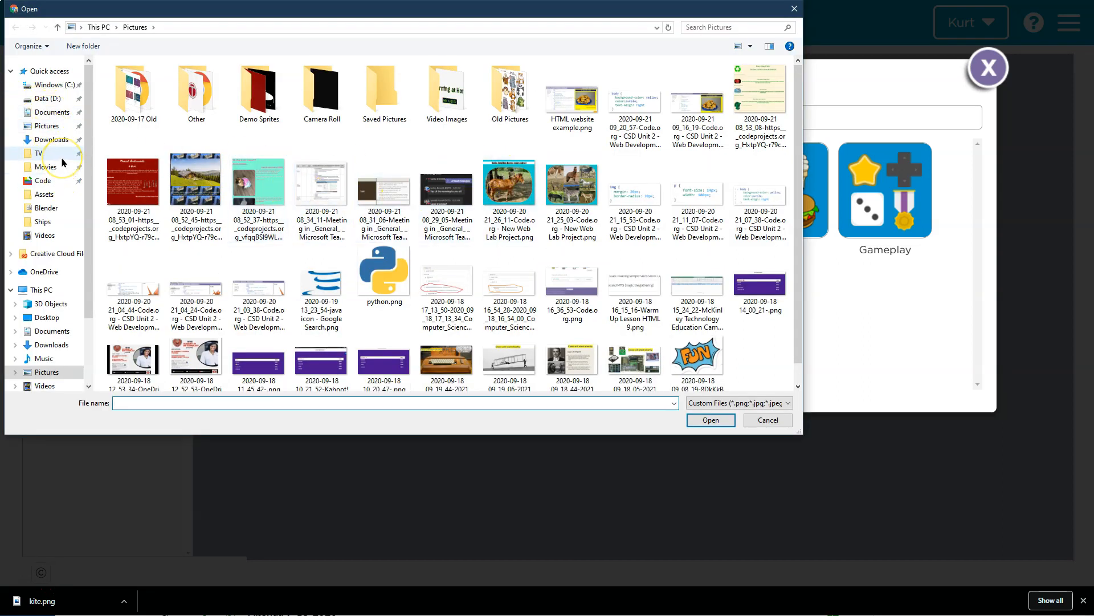
click(52, 140)
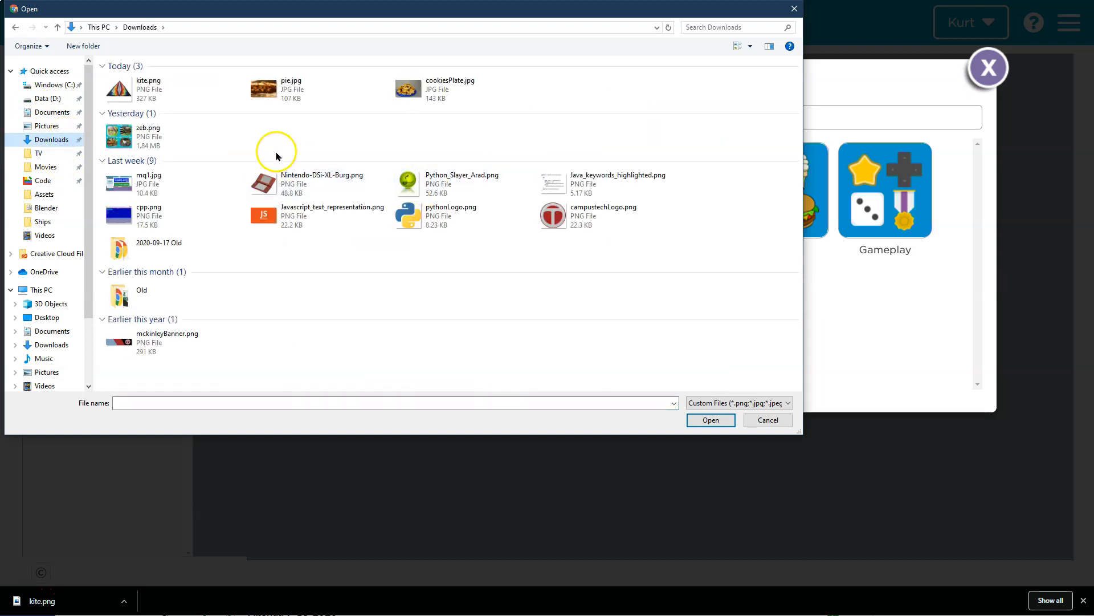
click(142, 89)
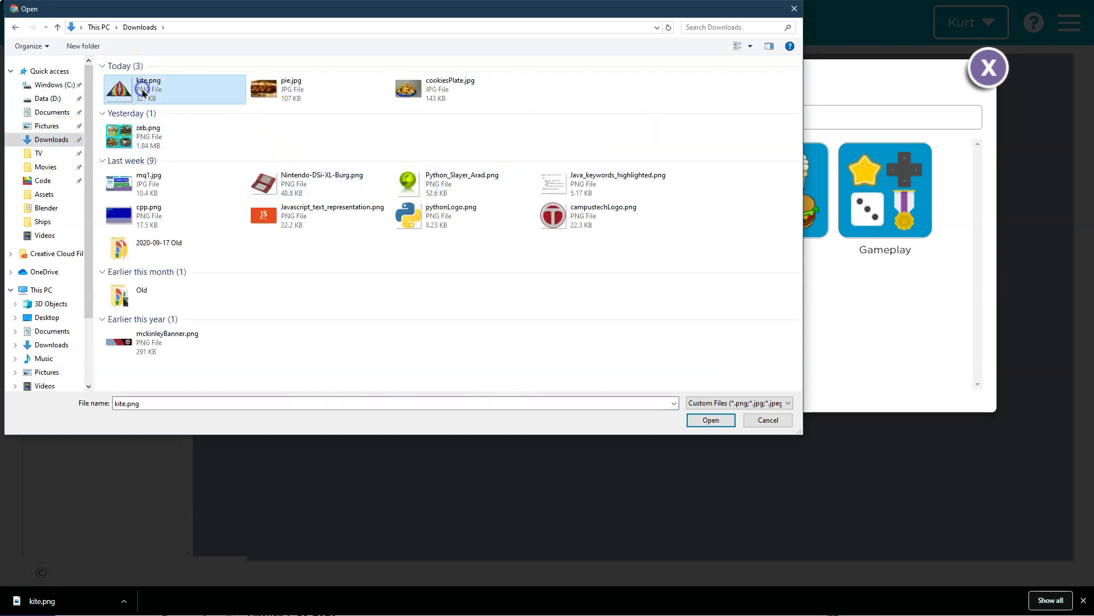
click(711, 420)
click(1084, 601)
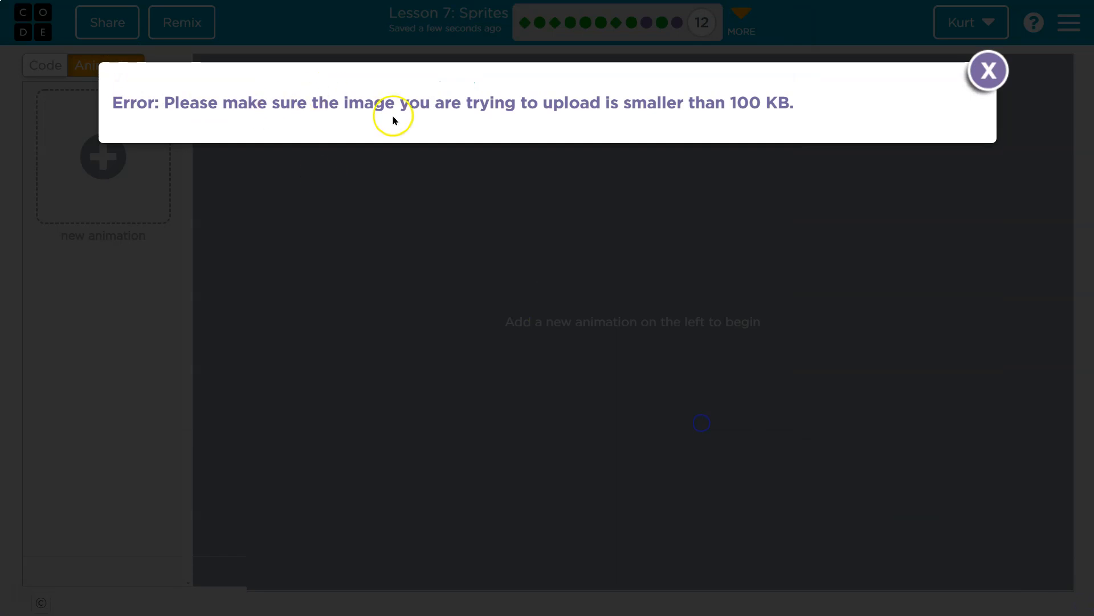
click(988, 70)
key(ctrl+Tab)
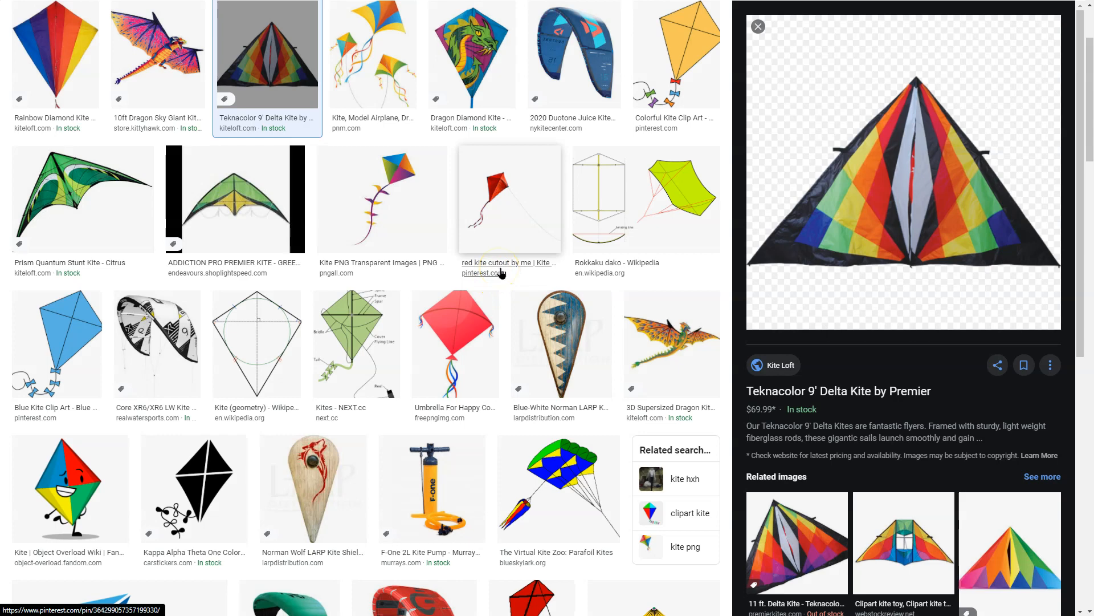
Step: Search Google for "resize image" in a new tab
key(ctrl+t)
click(453, 210)
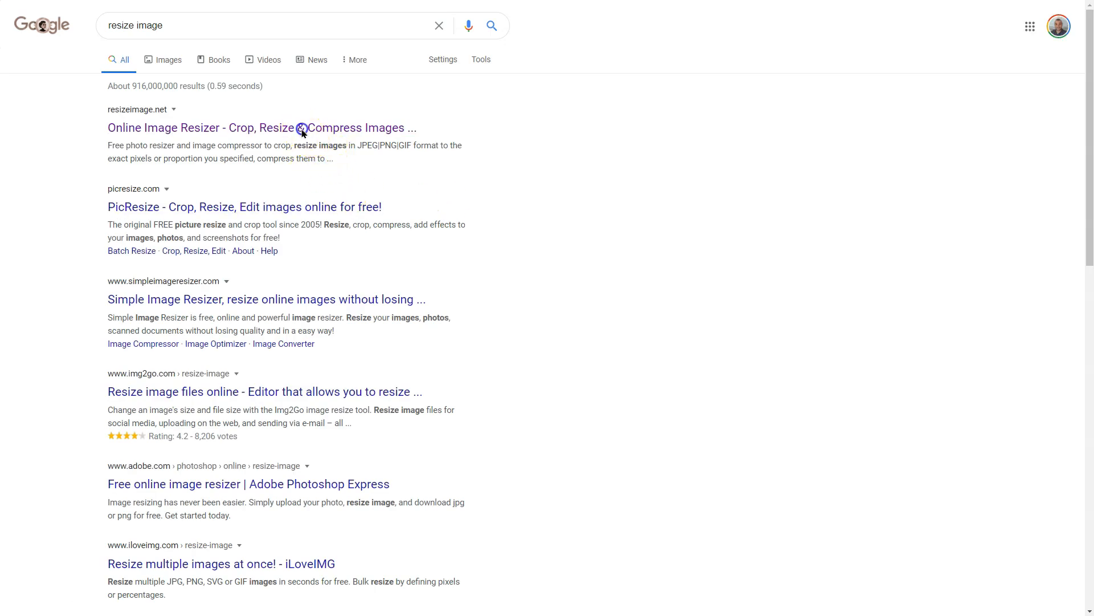
Step: Load kite.png into the ResizeImage.net resizing tool
click(304, 128)
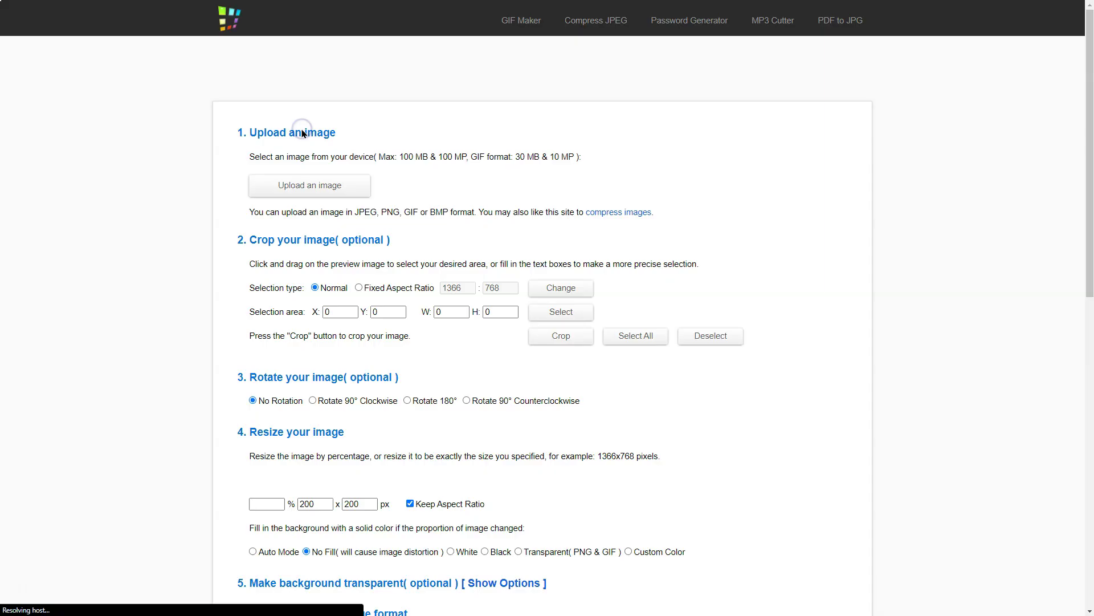
click(318, 189)
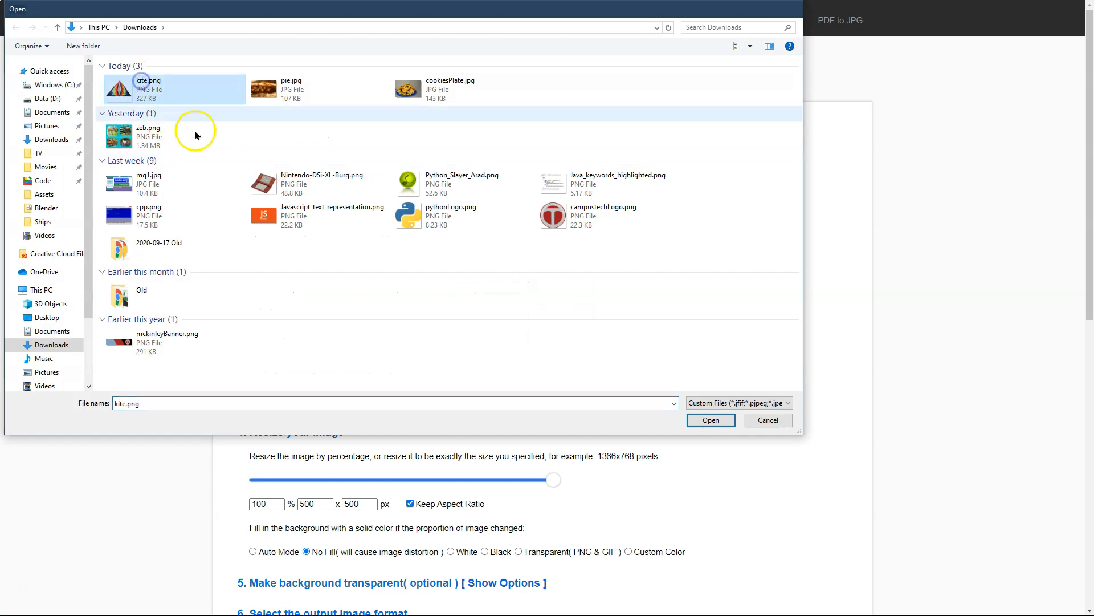
double_click(193, 135)
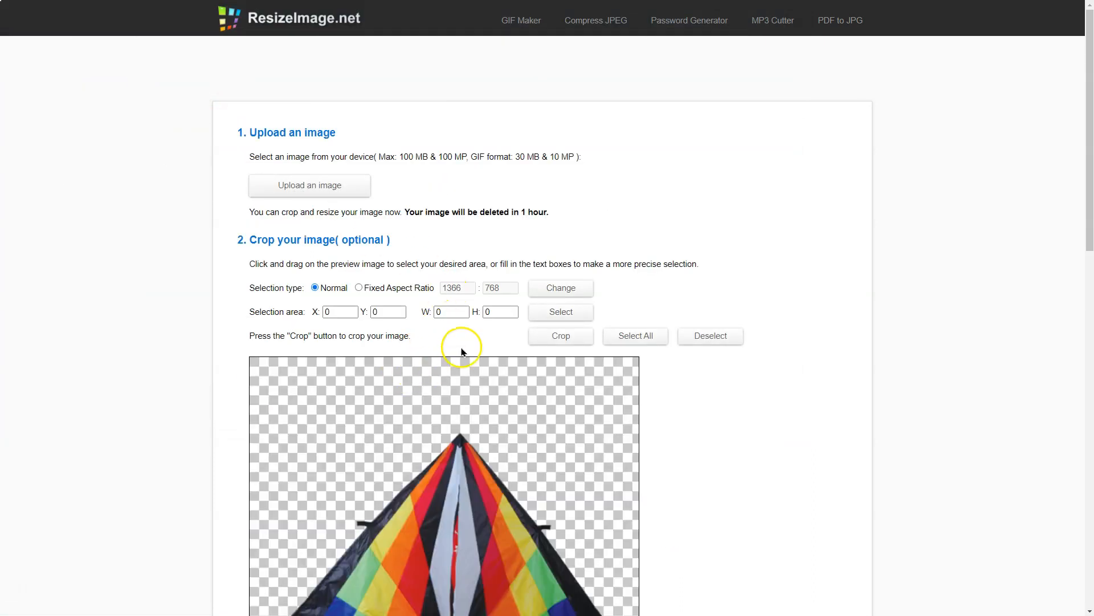
scroll(490, 352, down, 3)
scroll(513, 368, down, 3)
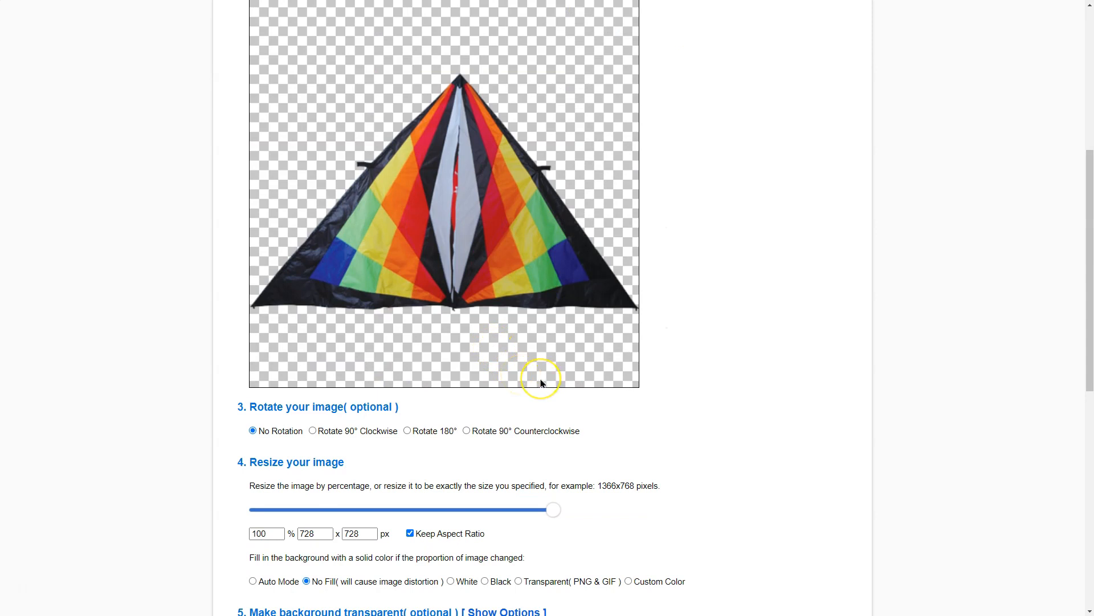
scroll(542, 382, up, 3)
scroll(539, 372, up, 3)
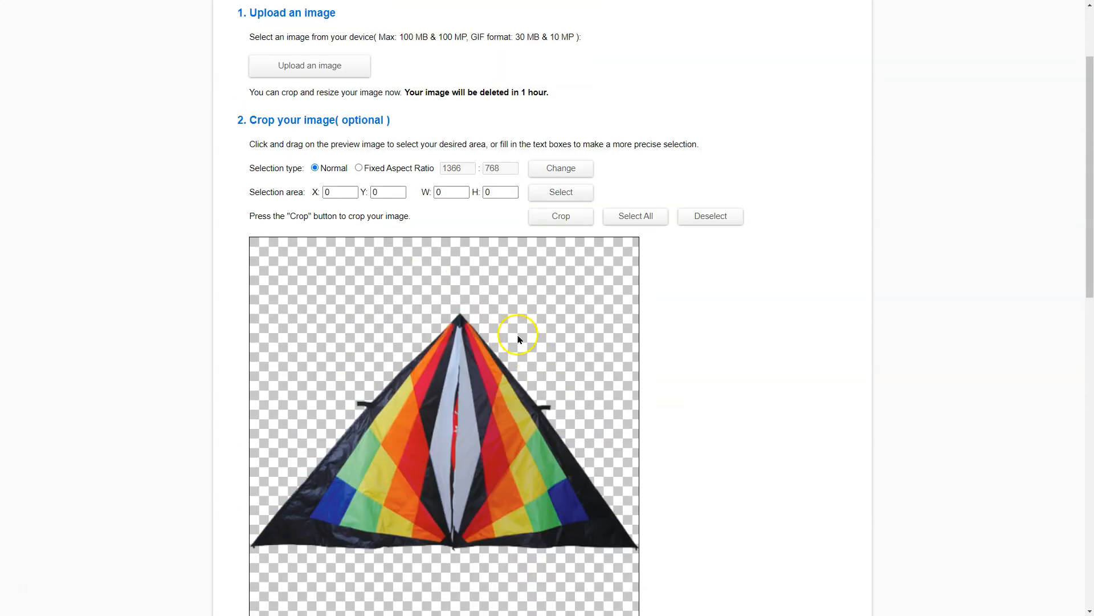
scroll(530, 376, down, 4)
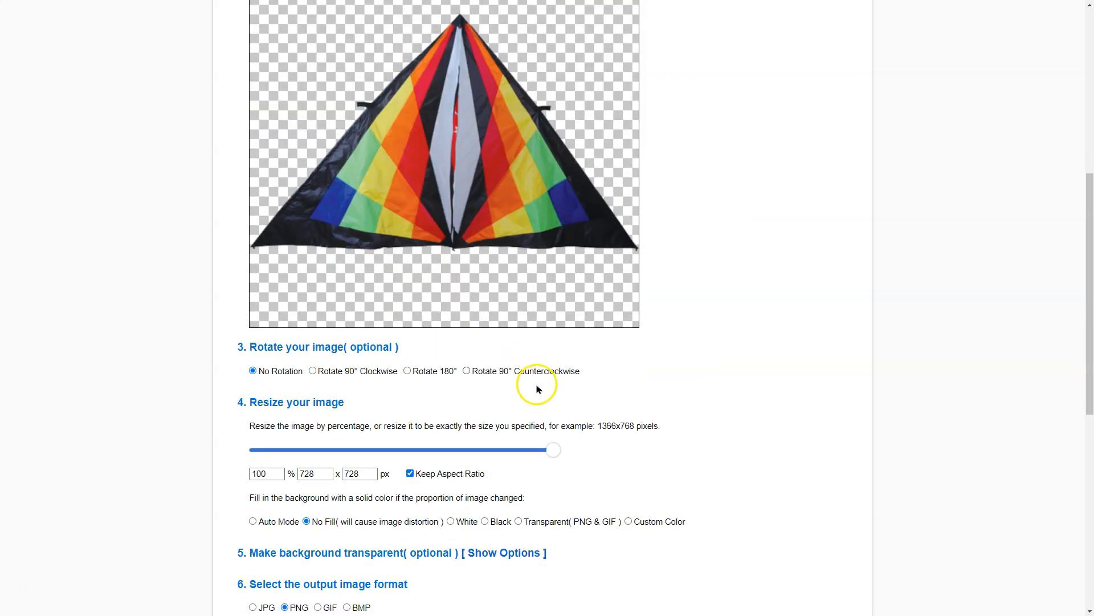
scroll(531, 376, down, 4)
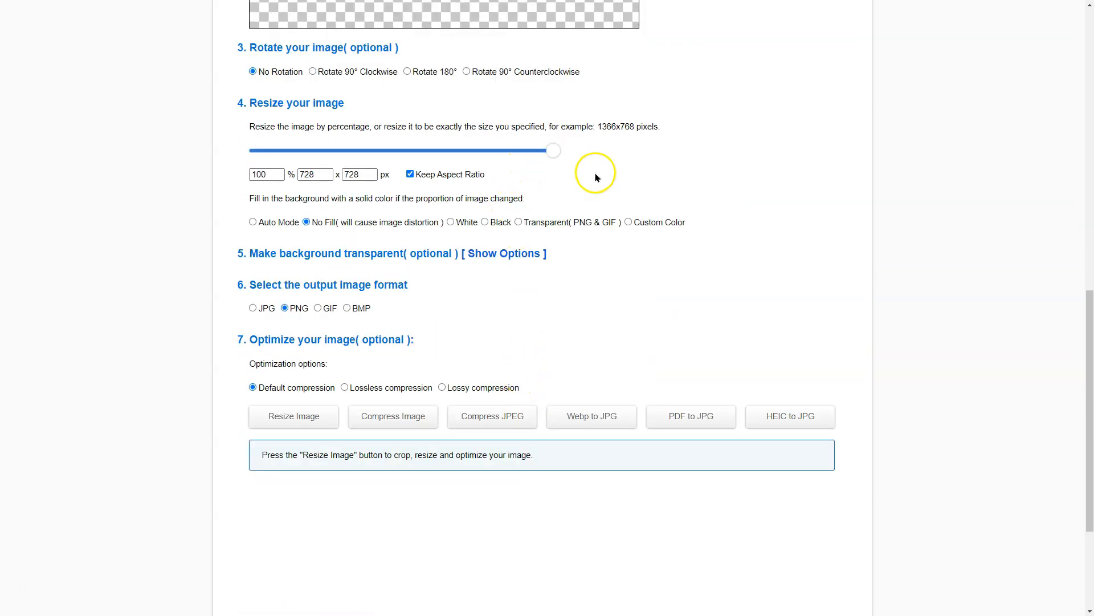
Step: Shrink the kite to 35% (255×255) with transparent fill and download the PNG
drag(553, 152, 499, 155)
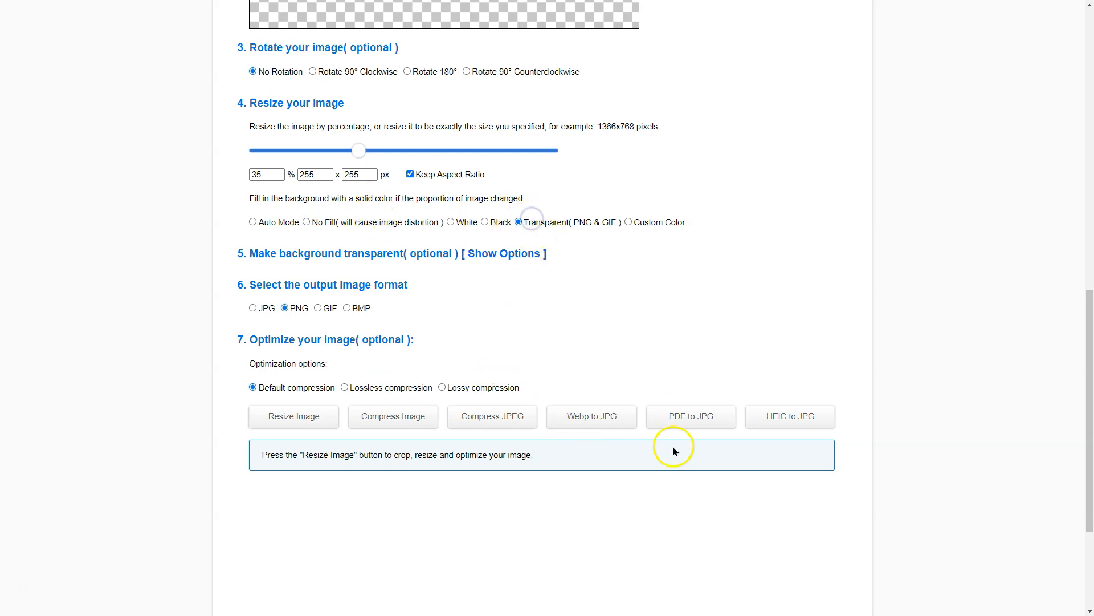
click(310, 416)
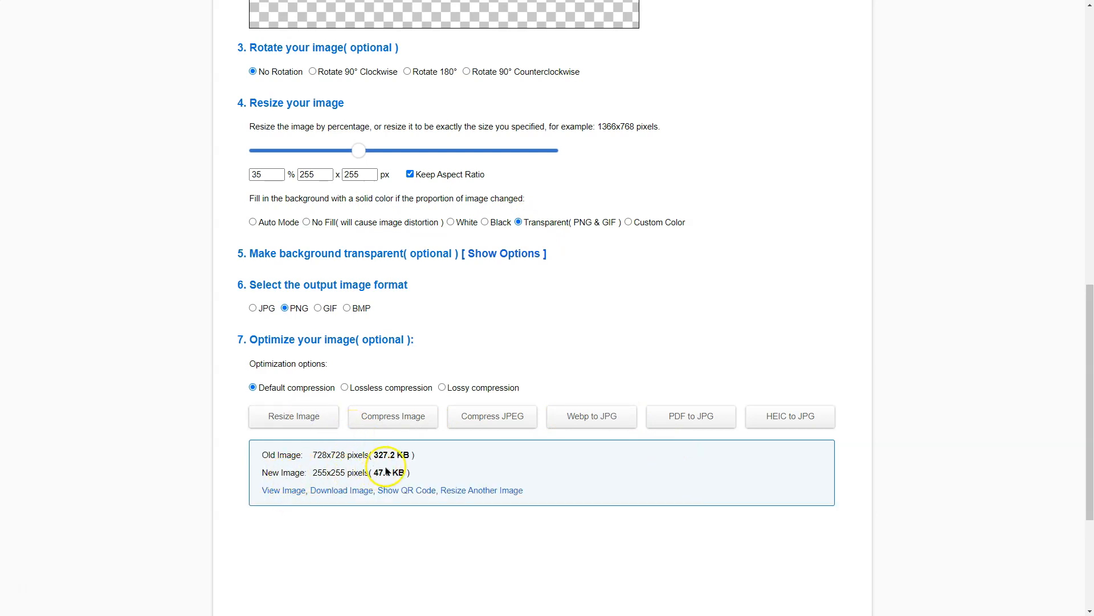
click(335, 492)
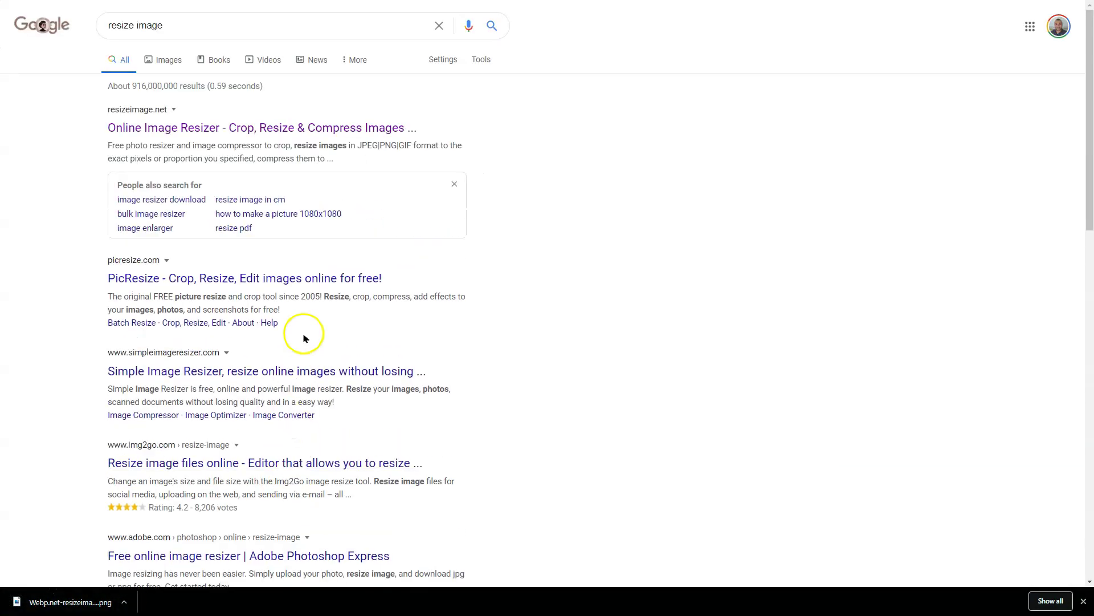
Step: Upload Webp.net-resizeimage.png as a new animation in the Code.org lesson
key(ctrl+Tab)
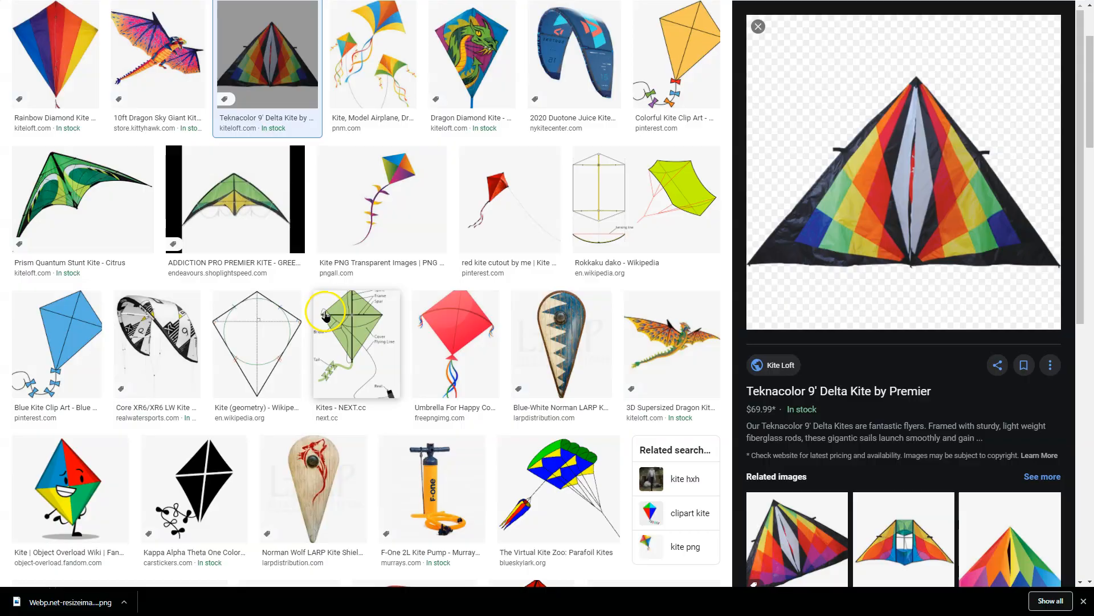
key(ctrl+Tab)
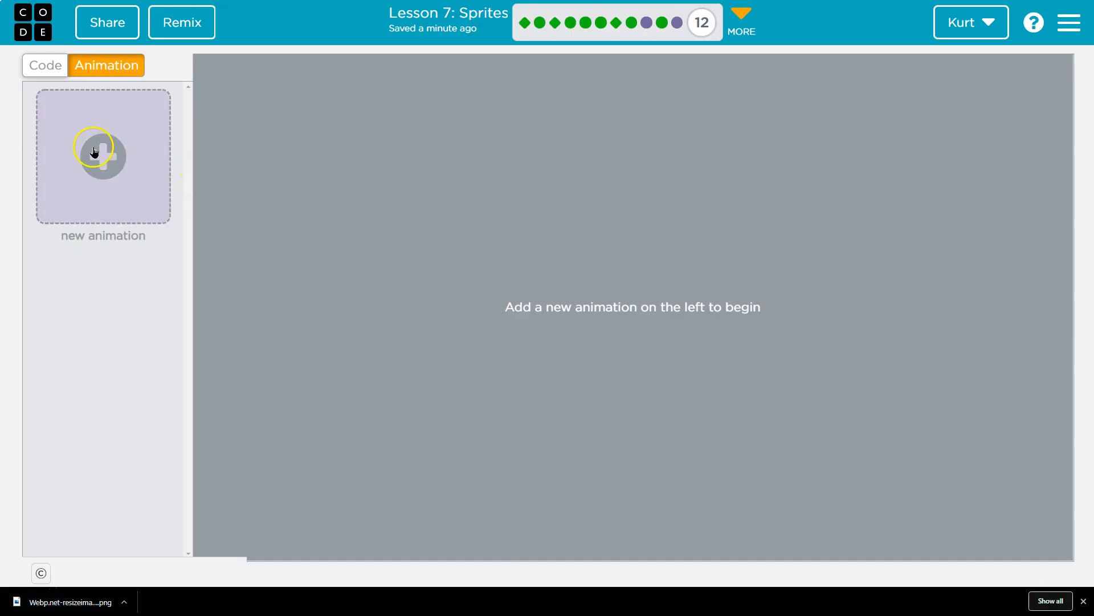
click(94, 152)
click(266, 197)
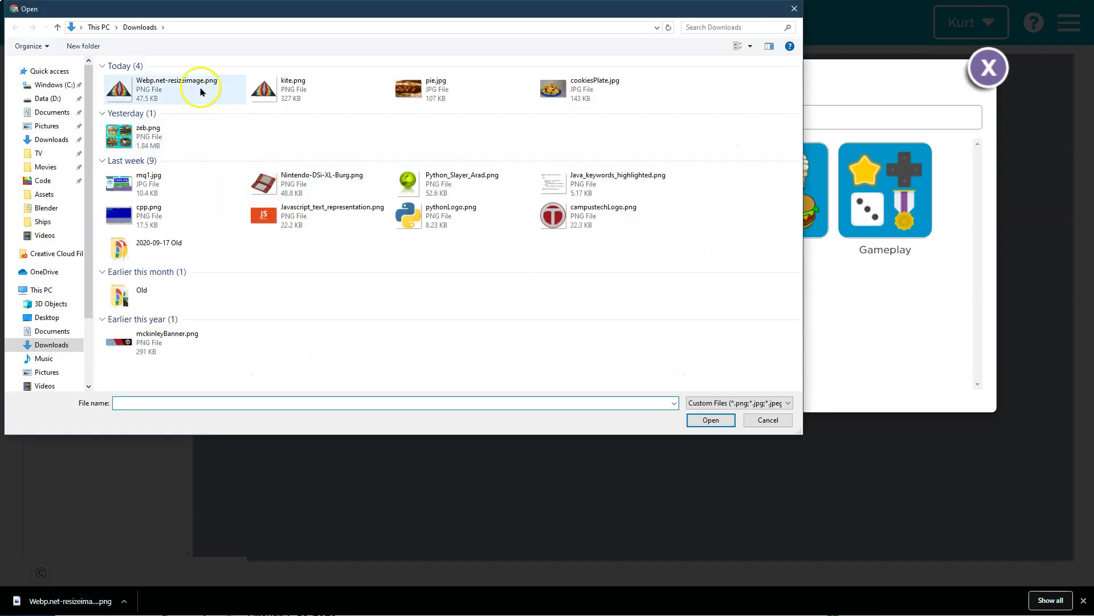
click(197, 88)
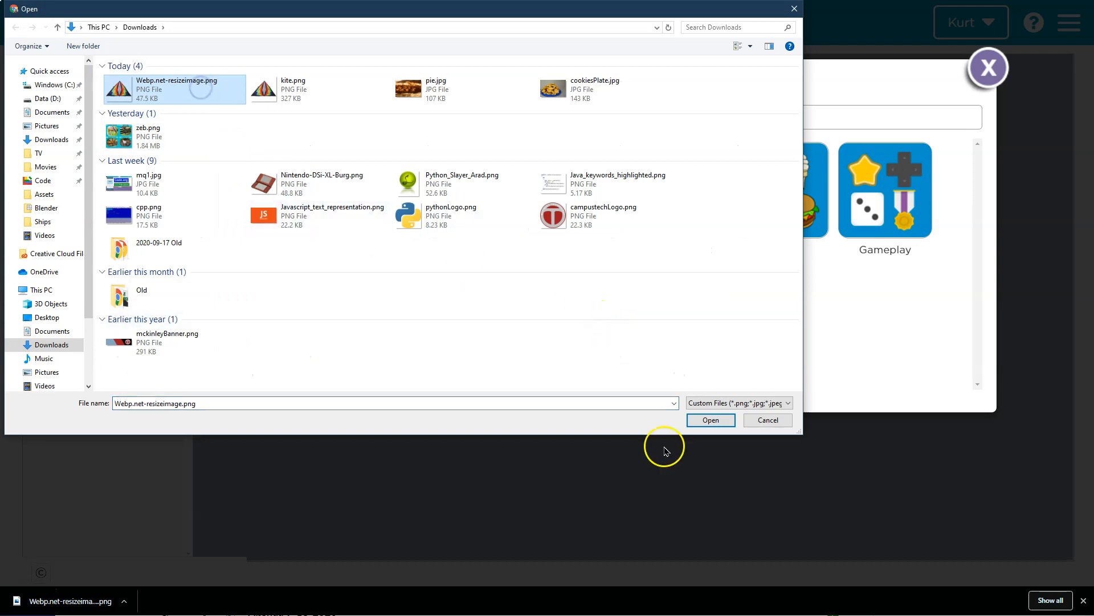
click(711, 421)
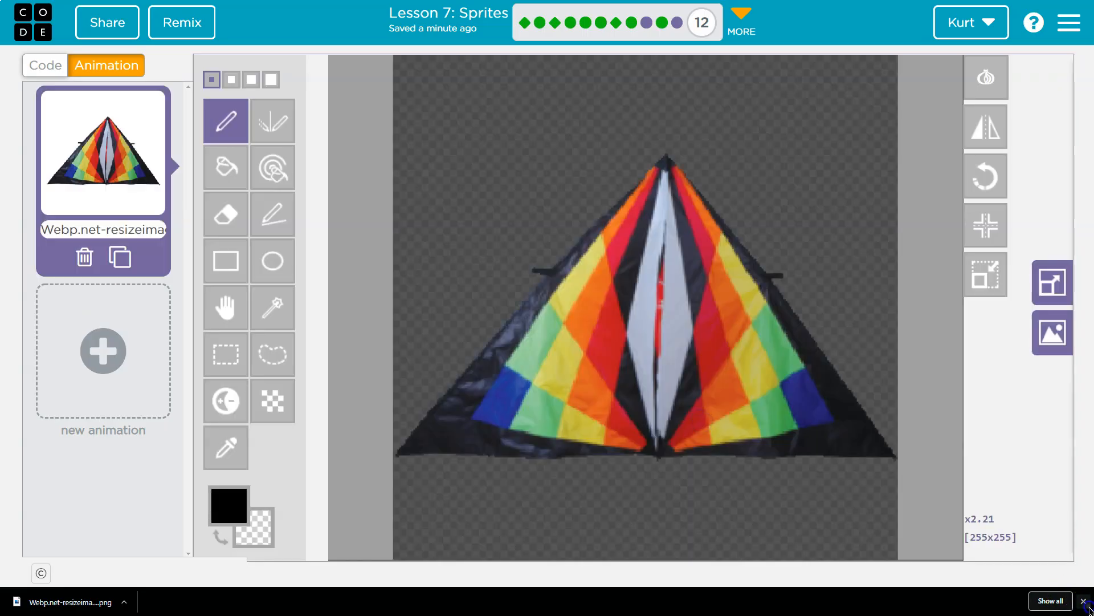
click(1085, 601)
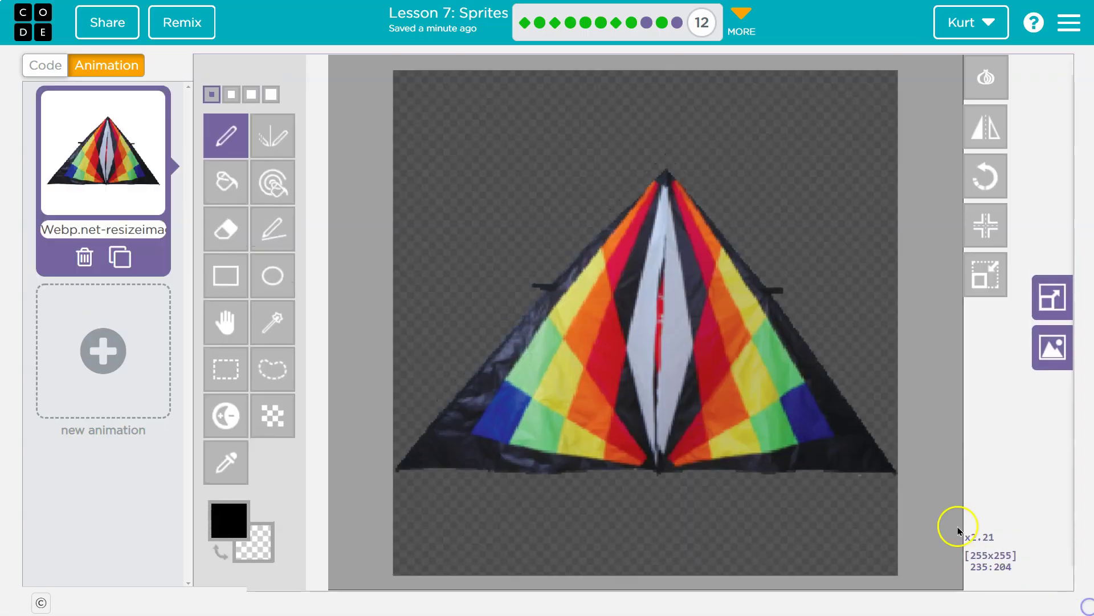
Step: Rename the uploaded kite animation to prettyKite and return to the code view
click(40, 66)
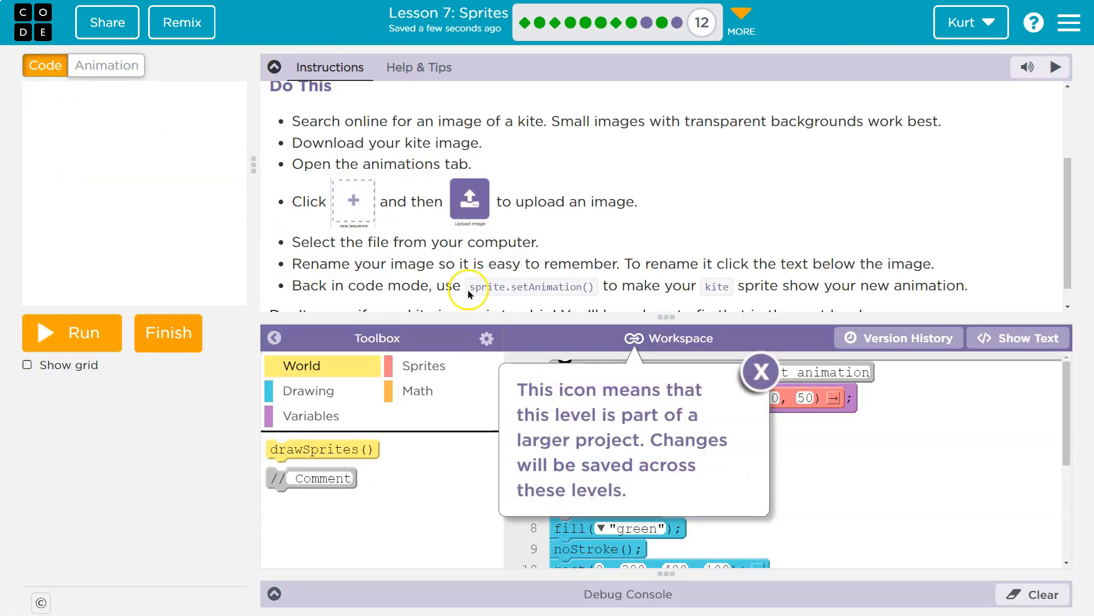
scroll(598, 265, down, 1)
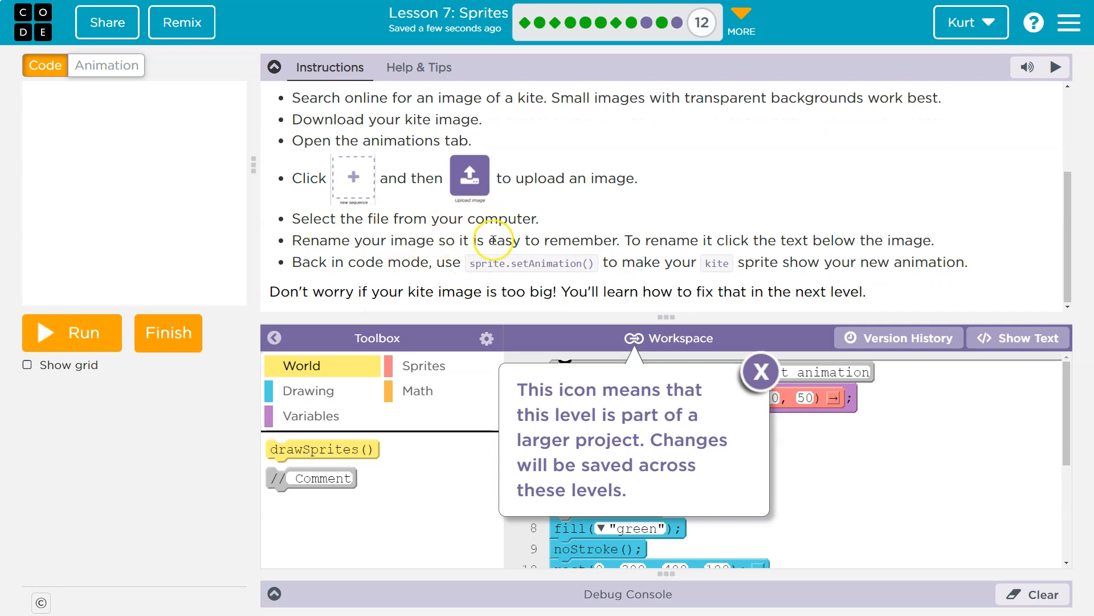
click(106, 65)
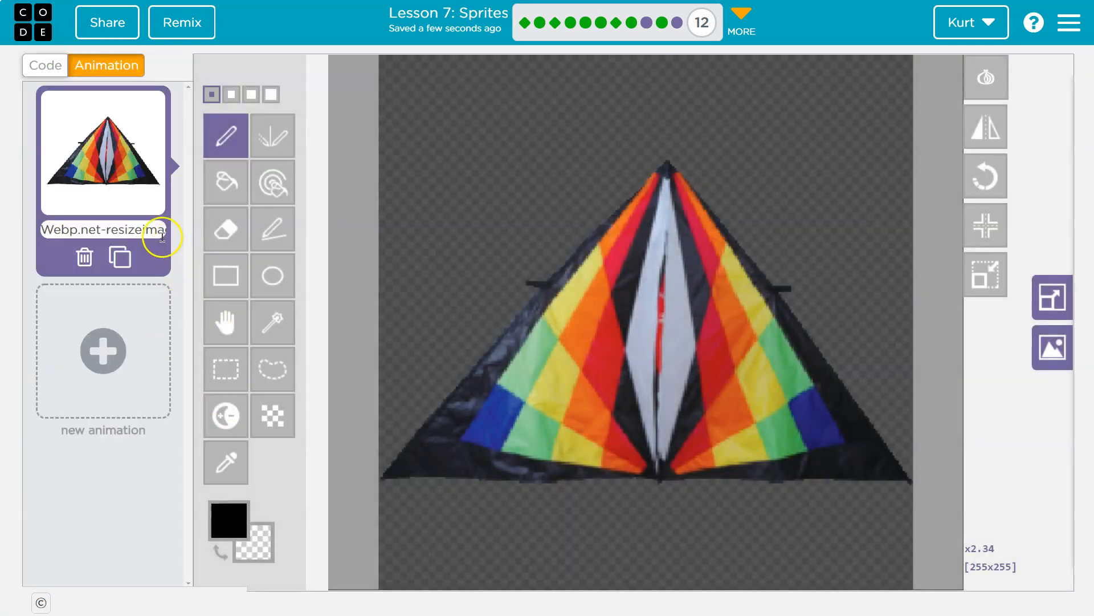
double_click(146, 229)
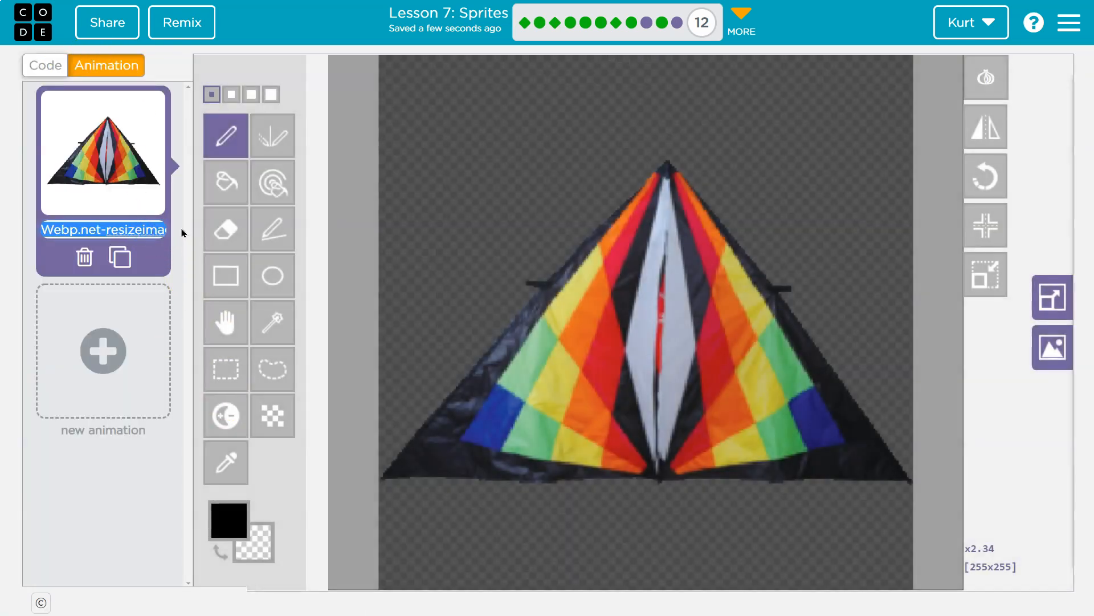
text(prettyKite)
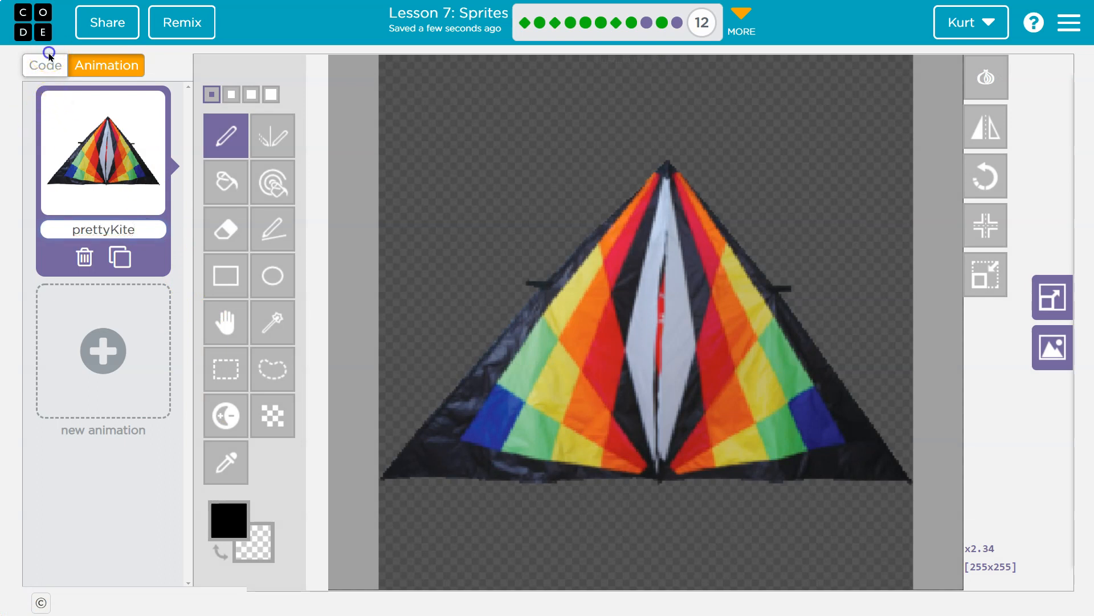
click(45, 65)
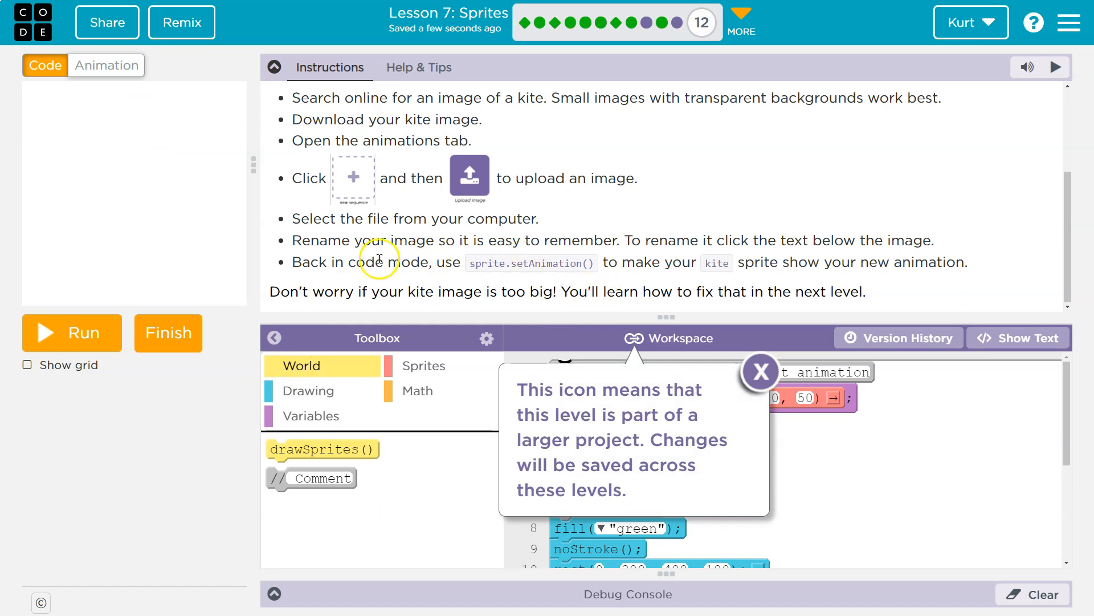
Step: Add kite.setAnimation("prettyKite") on line 3 and run to show the rainbow kite
click(761, 370)
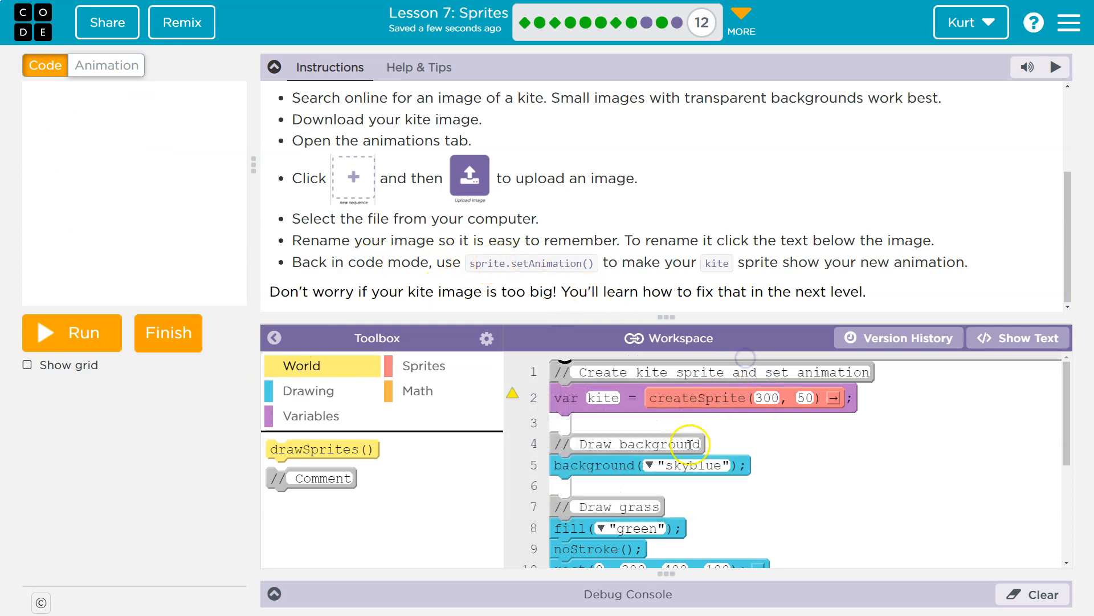
click(73, 333)
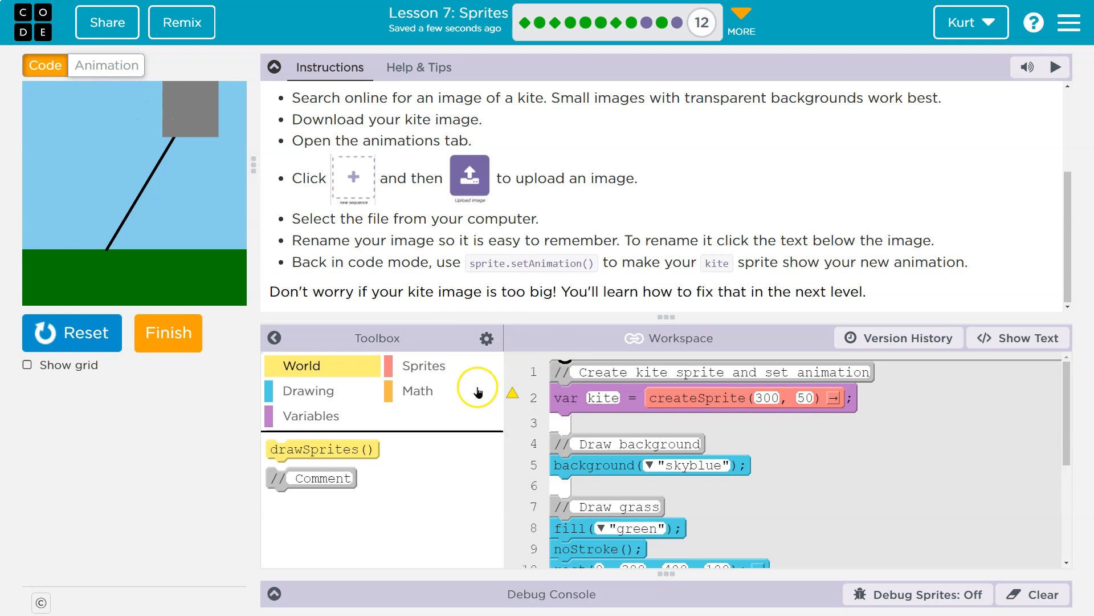
click(423, 365)
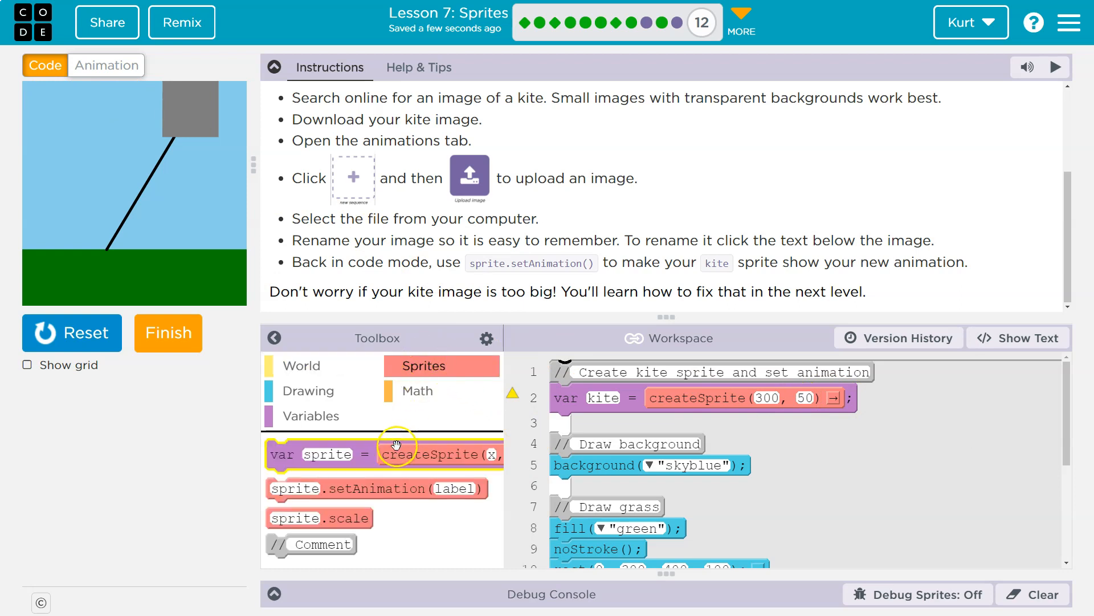
drag(348, 488, 578, 426)
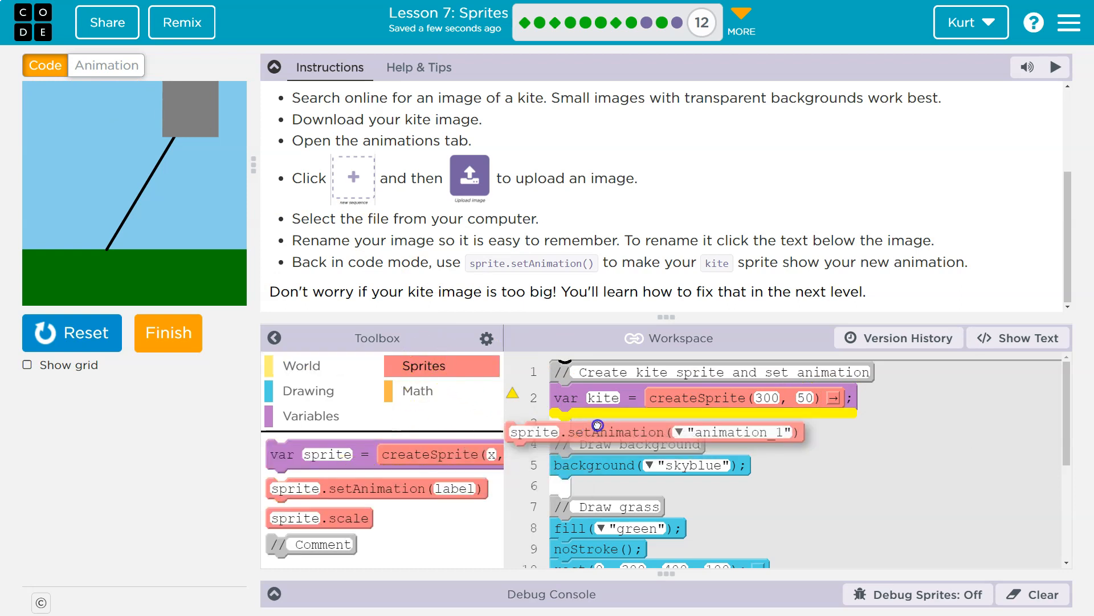
click(579, 425)
text(kite)
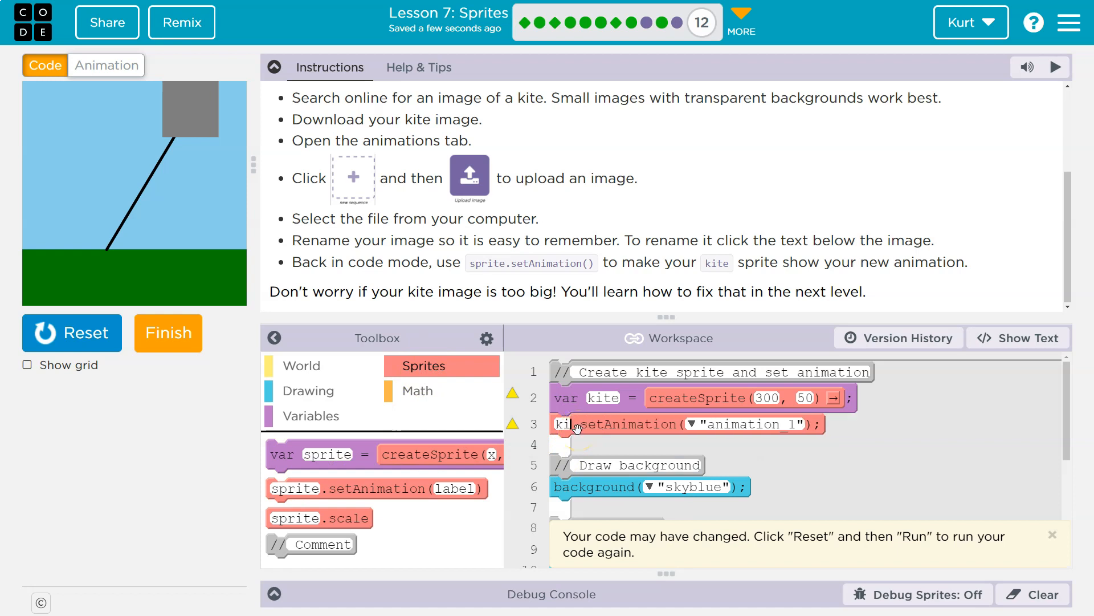
click(705, 424)
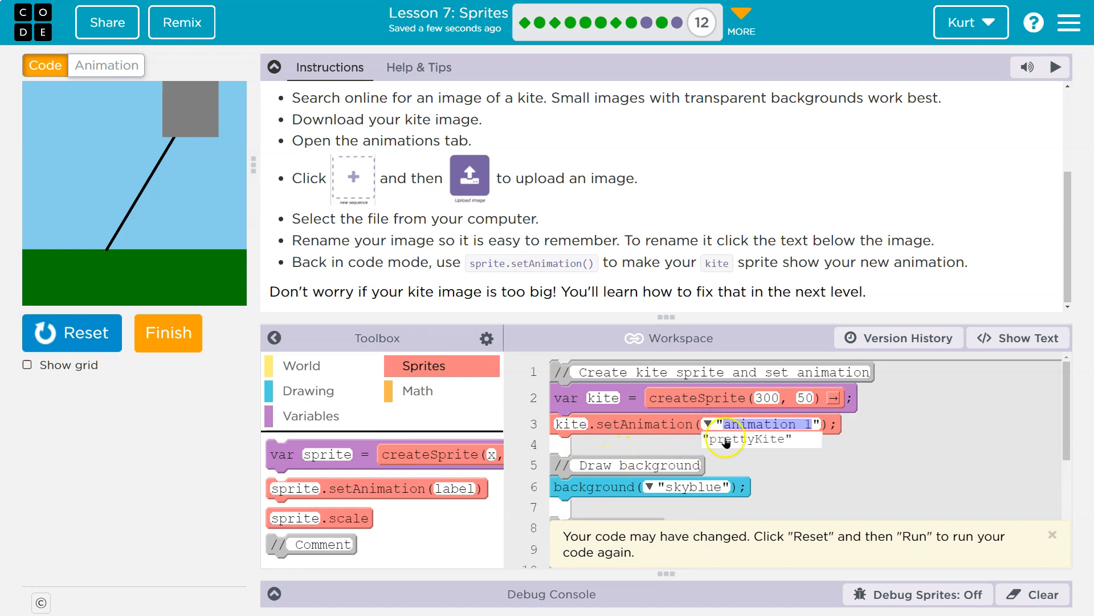
click(748, 439)
click(72, 333)
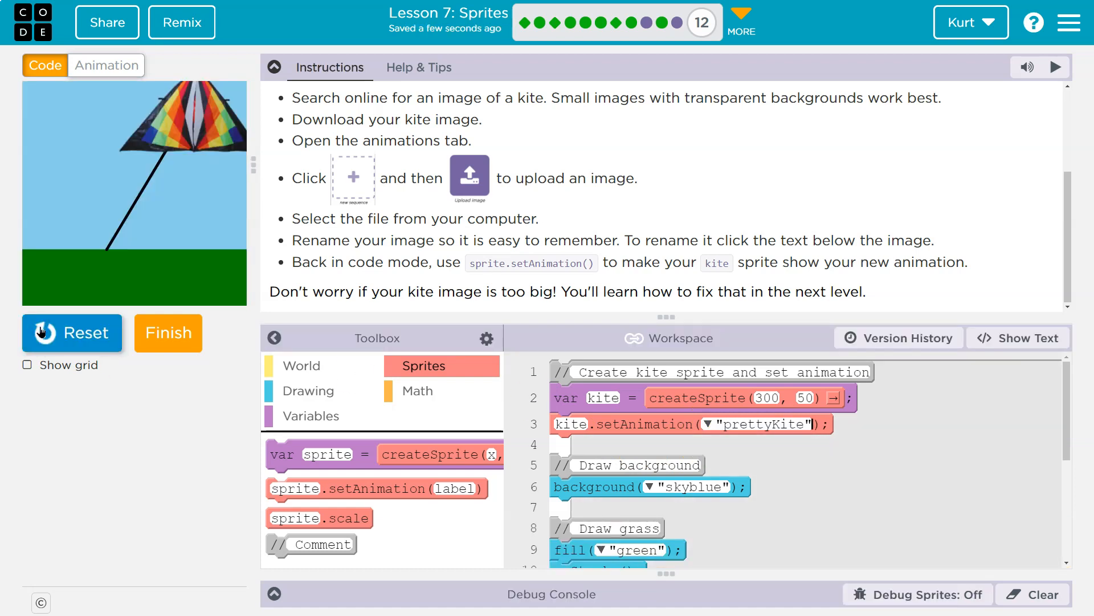